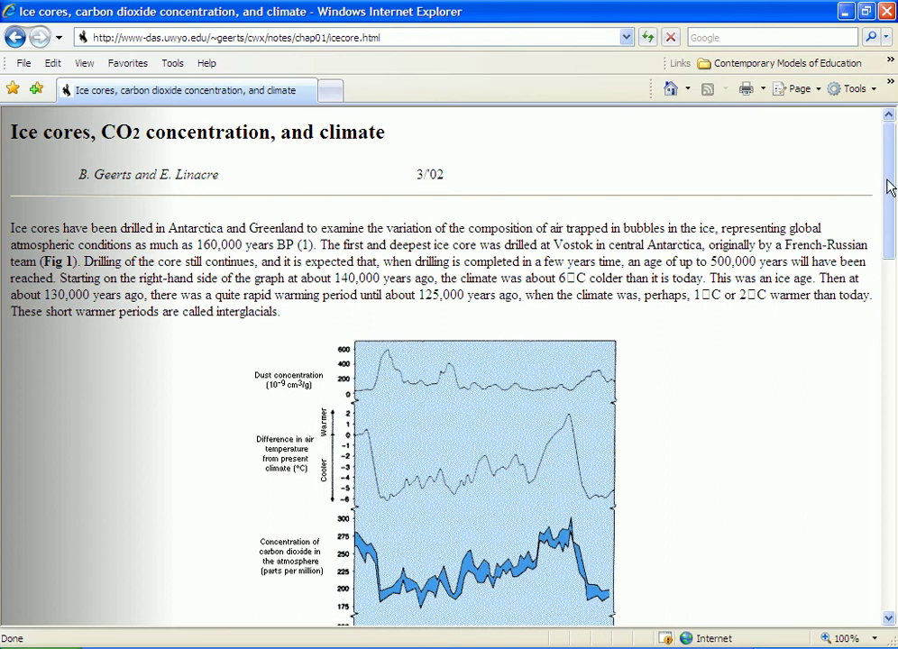
Step: Scroll the ice cores page down to the Law Dome atmospheric CO2 chart (Fig 2)
left_click_drag(889, 187, 877, 437)
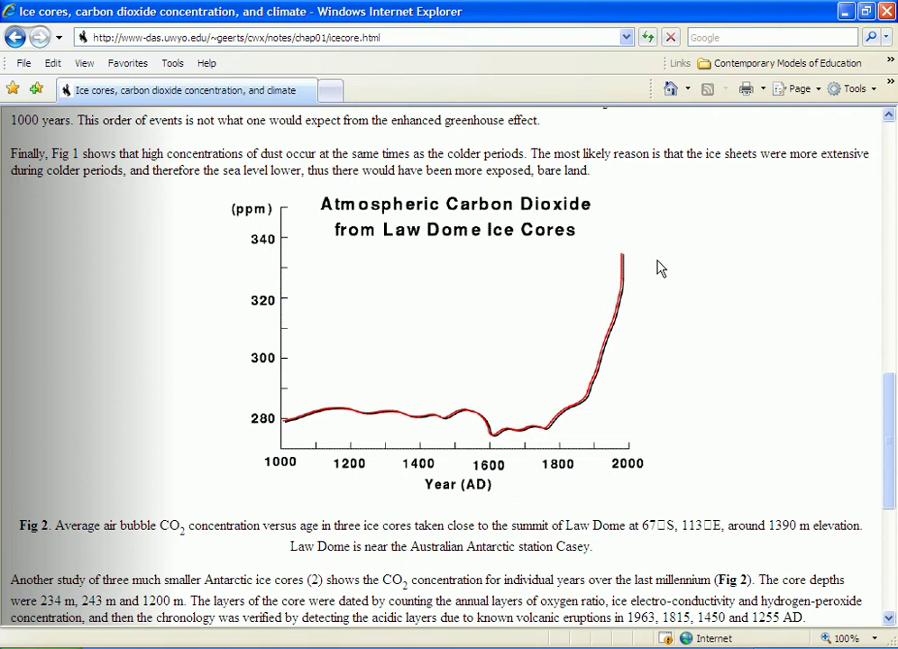
Step: Switch to Fathom and arrange the CO2 scatter plot beside the Date/CO2_ppm table
key("alt+Tab")
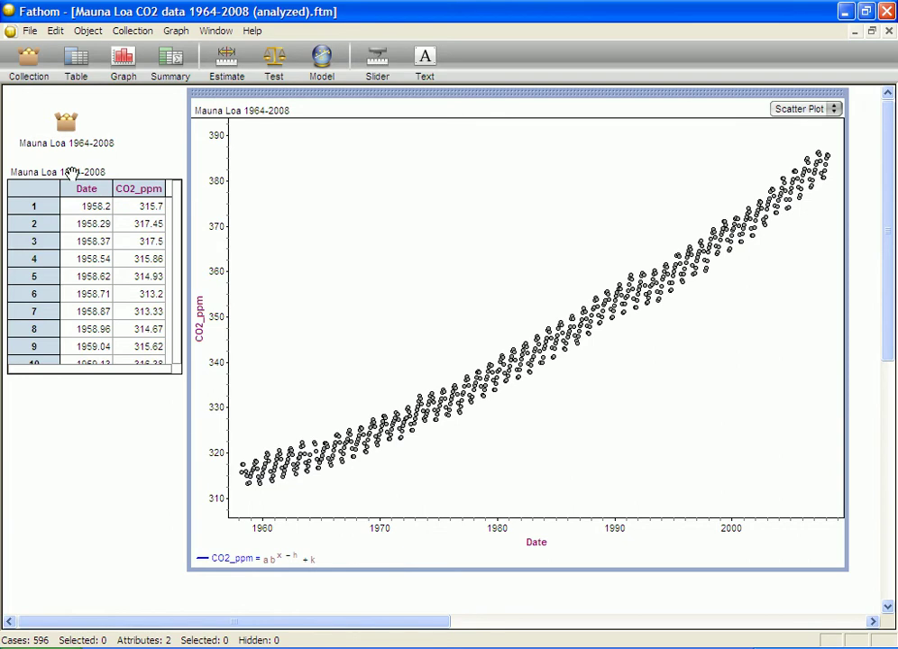
left_click(108, 206)
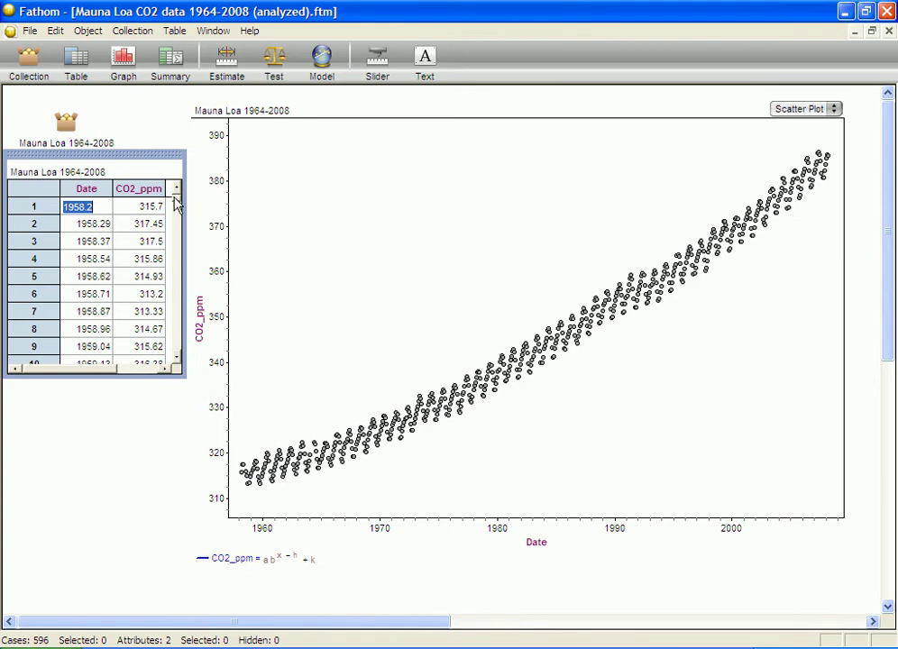
mouse_move(177, 205)
left_mouse_down()
mouse_move(160, 380)
mouse_move(177, 191)
left_mouse_up()
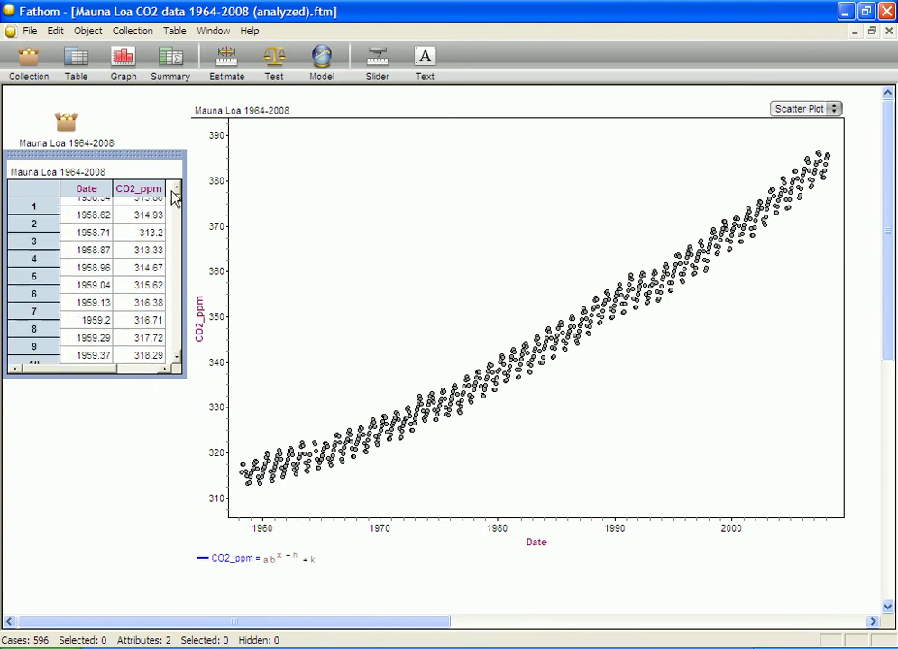
left_click(236, 255)
left_click_drag(190, 257, 14, 257)
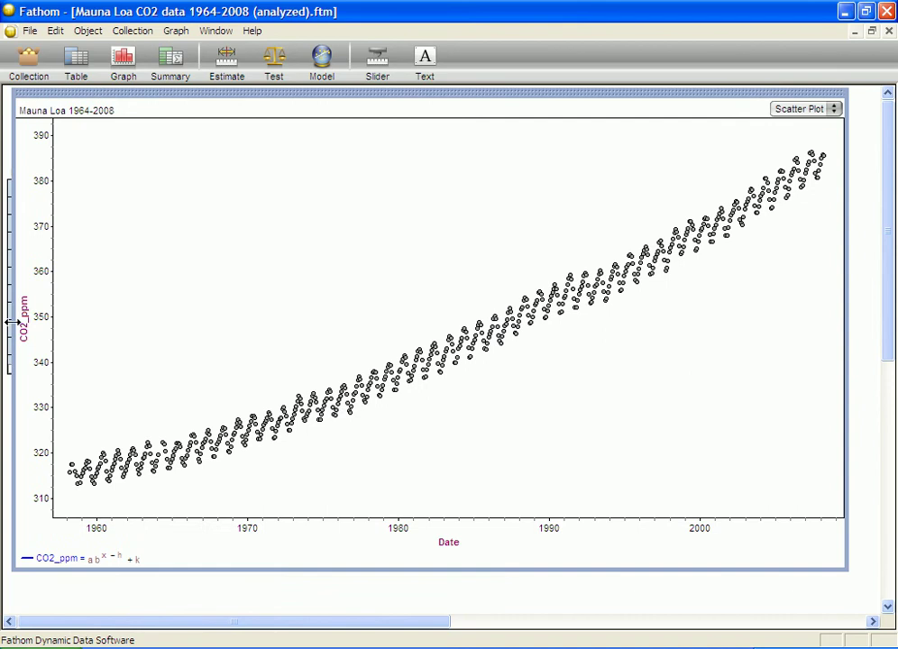
left_click_drag(13, 322, 196, 339)
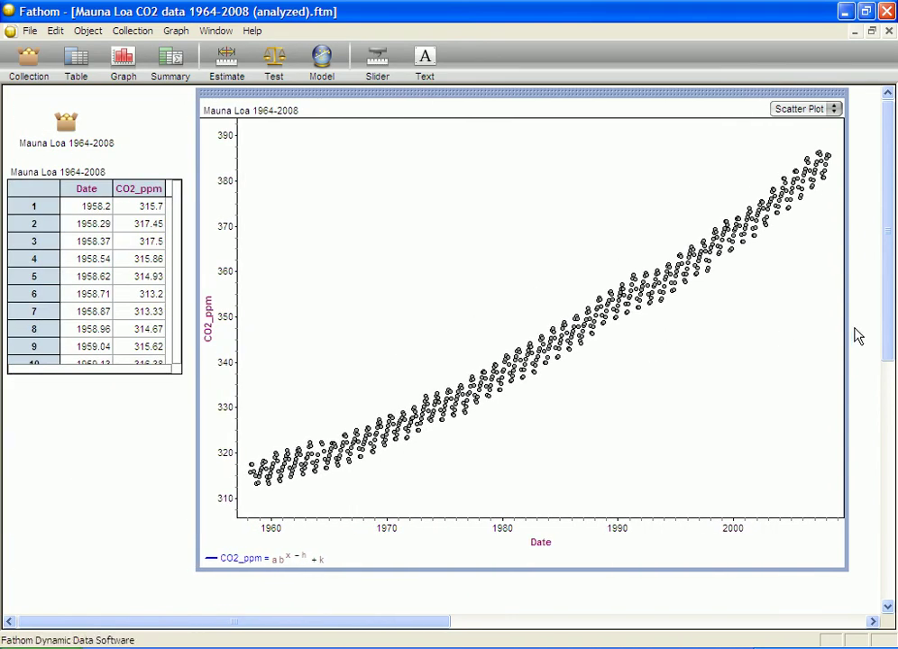
Step: Narrow the graph to reveal the h, k, a, b sliders and extend the CO2 axis down to 280
left_click_drag(846, 331, 565, 347)
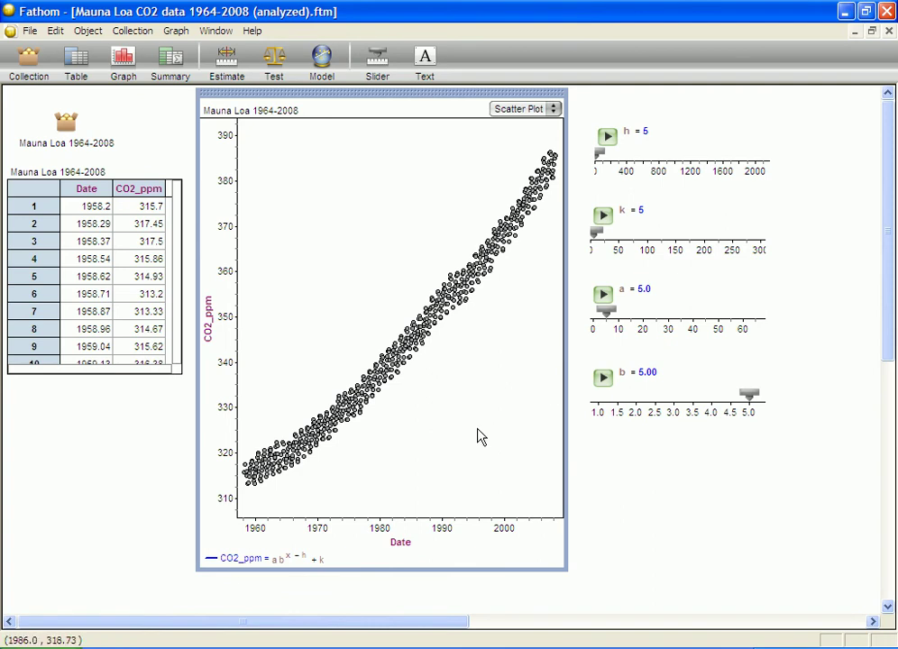
left_click_drag(221, 476, 221, 433)
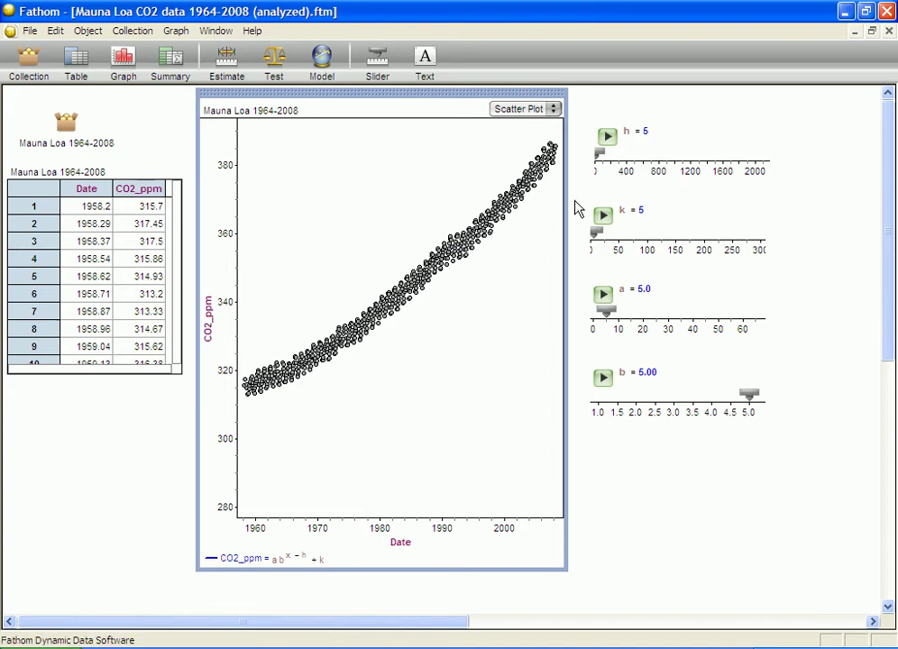
Step: Set sliders h = 1985, k = 280, a = 64.1, then drag b to 1.0223
double_click(646, 131)
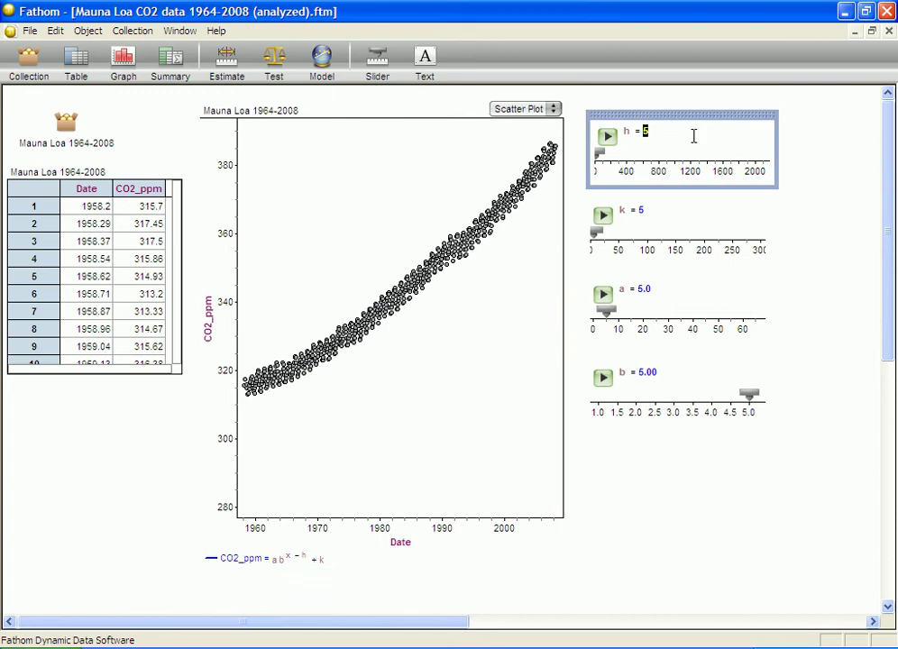
type("1985")
key("Return")
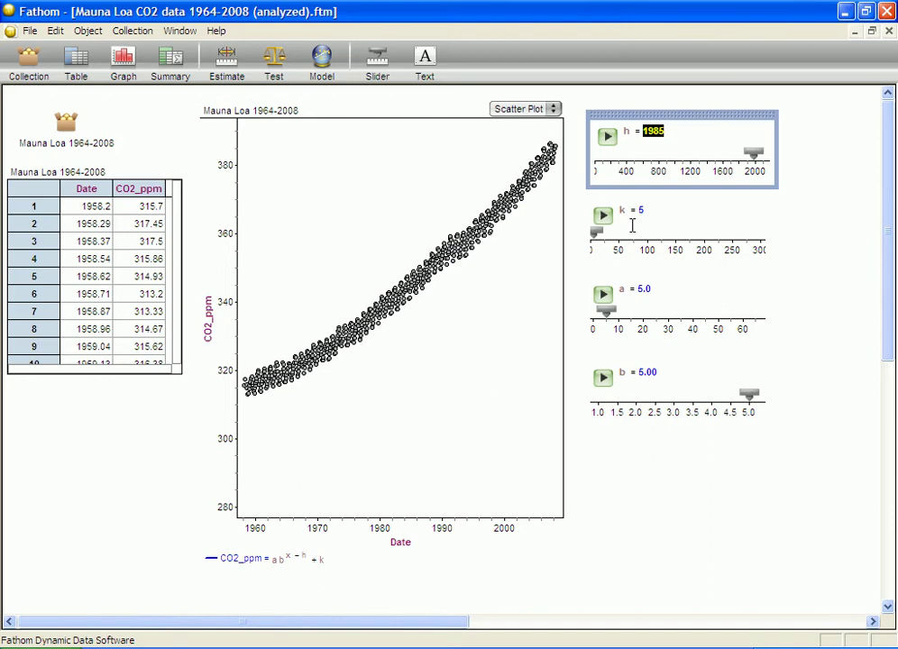
left_click(641, 209)
left_click(641, 210)
type("280")
key("Return")
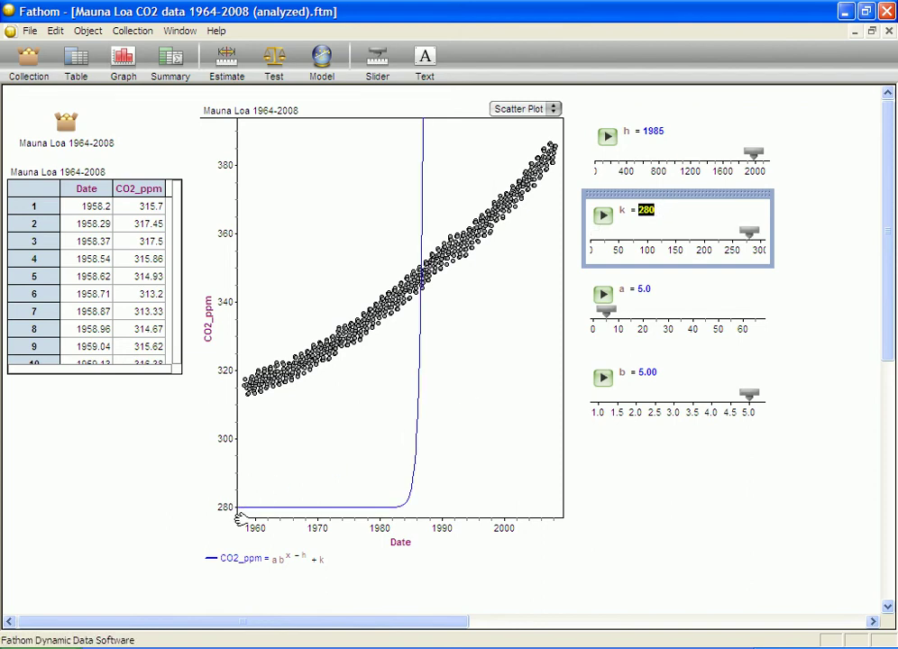
double_click(645, 289)
type("64.1")
key("Return")
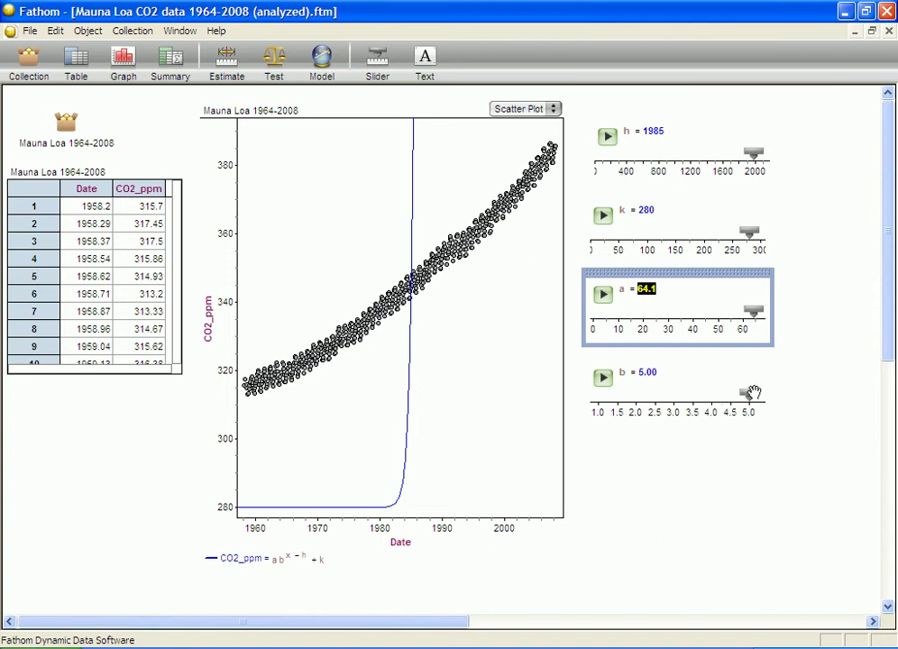
mouse_move(745, 394)
left_mouse_down()
mouse_move(595, 415)
mouse_move(735, 395)
left_mouse_up()
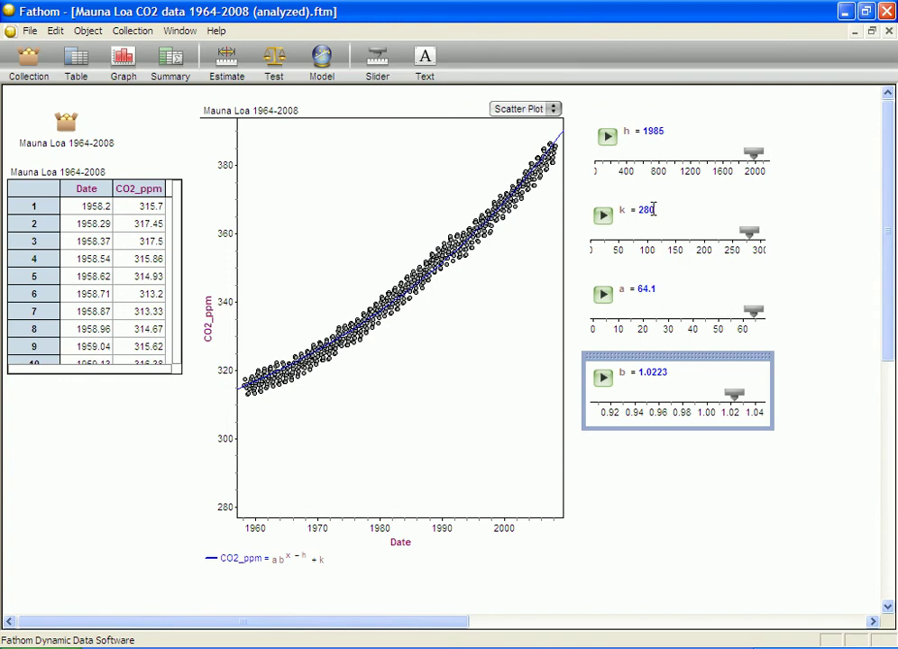
Step: Extend the Date axis to about 2060 and stretch the CO2 axis up to 650 ppm
left_click_drag(280, 527, 495, 527)
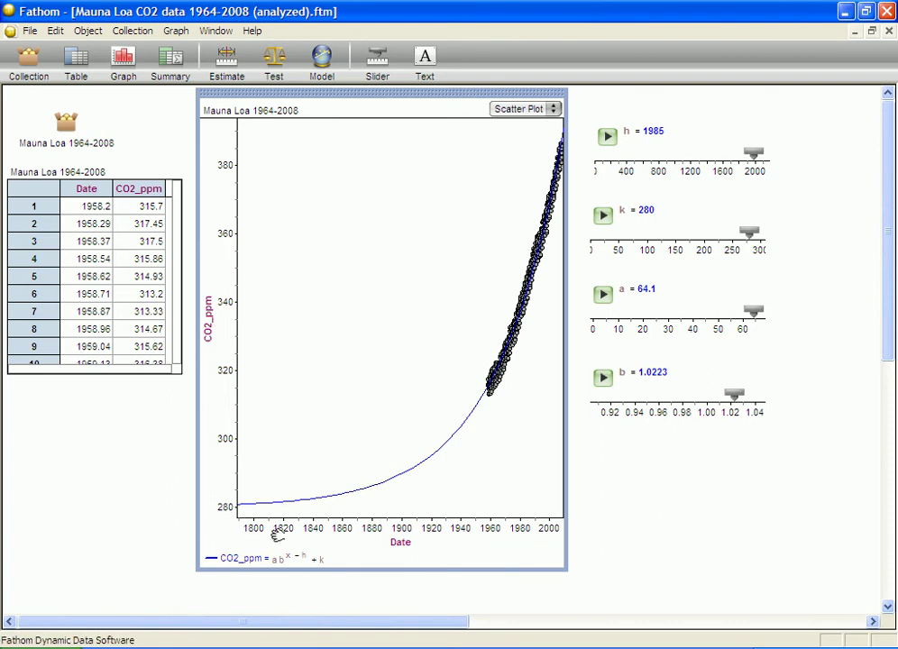
left_click_drag(278, 529, 298, 541)
left_click_drag(231, 528, 34, 529)
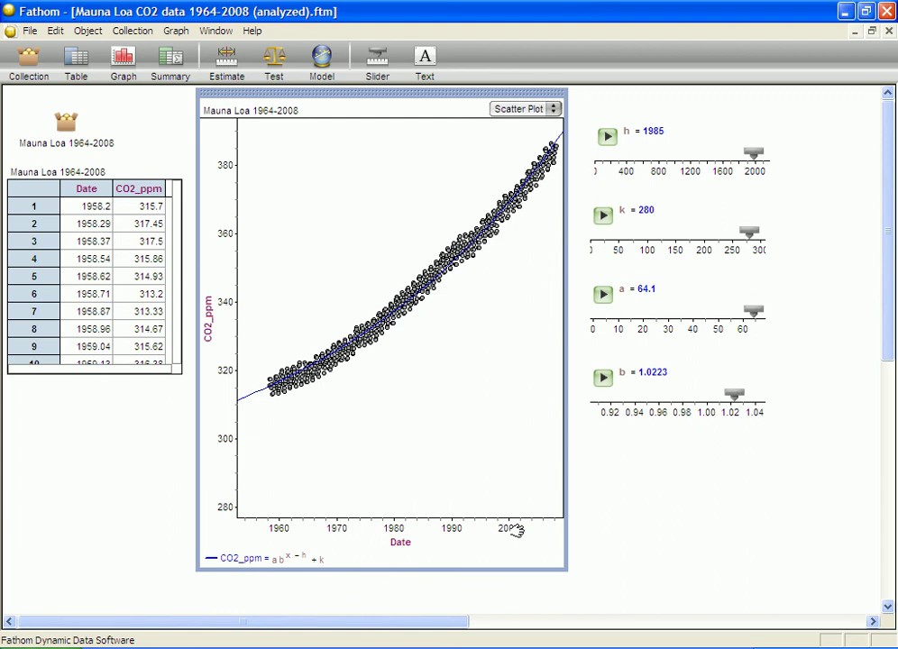
left_click_drag(539, 526, 431, 533)
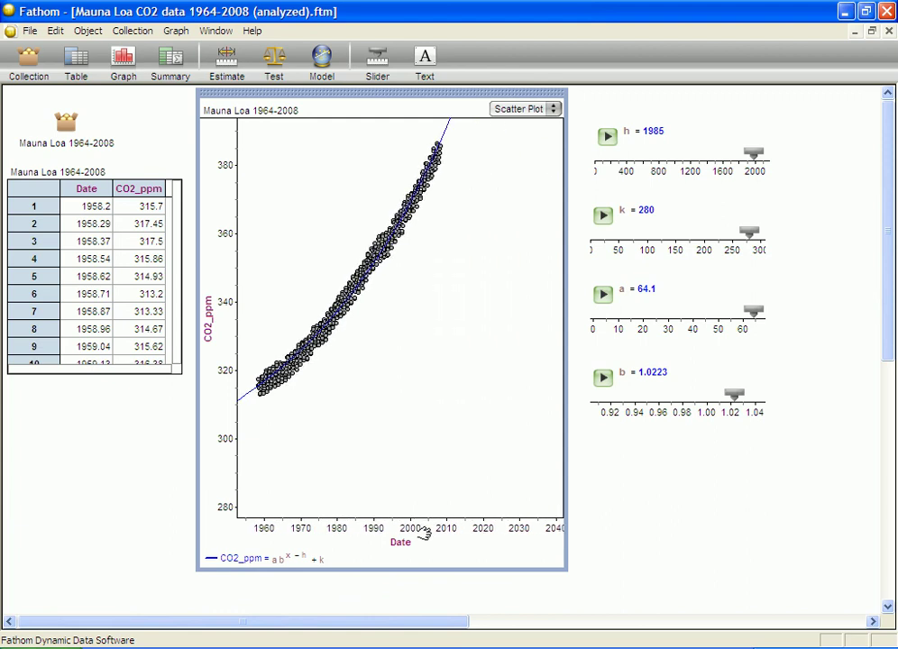
left_click_drag(421, 534, 392, 534)
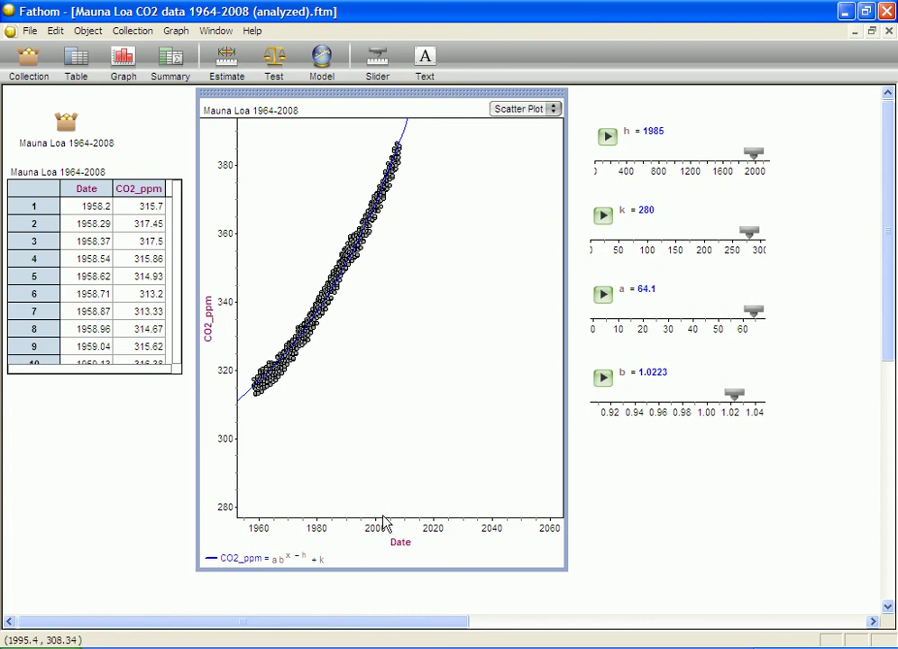
left_click_drag(221, 146, 243, 420)
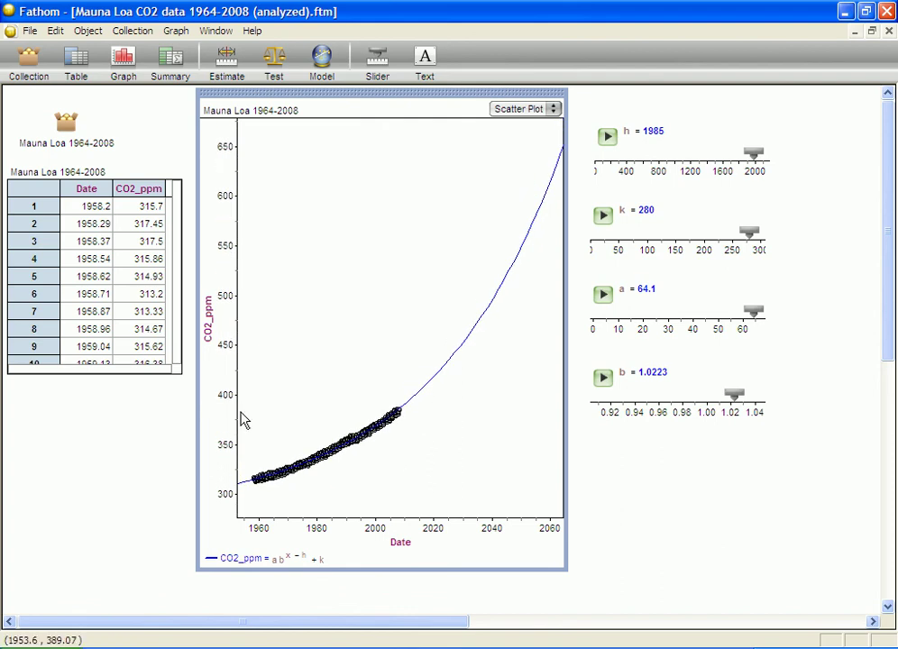
left_click(657, 371)
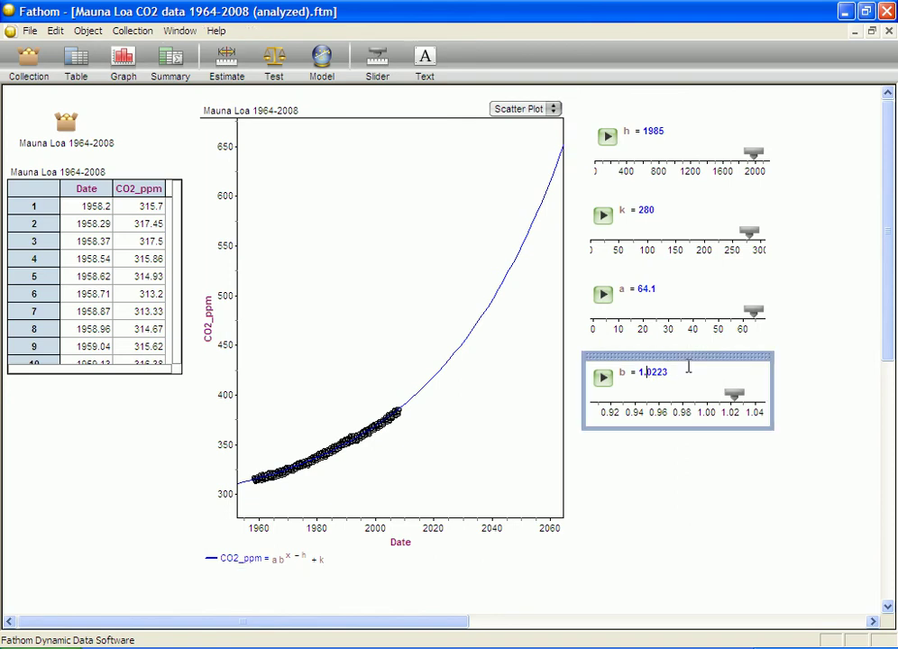
left_click(787, 538)
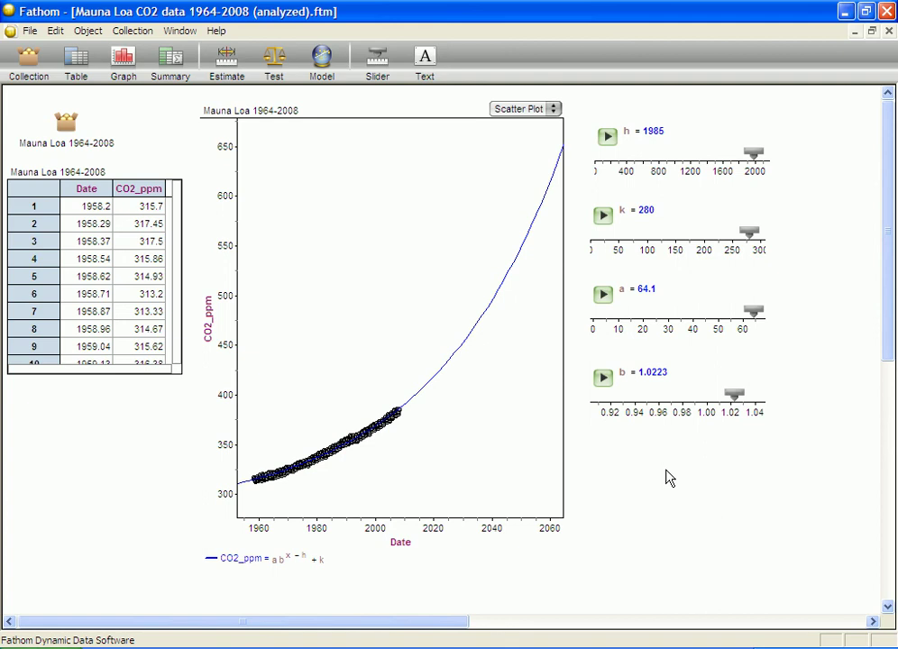
Step: Switch to Internet Explorer and scroll through the Boston.com trans fat ban article
key("alt+Tab")
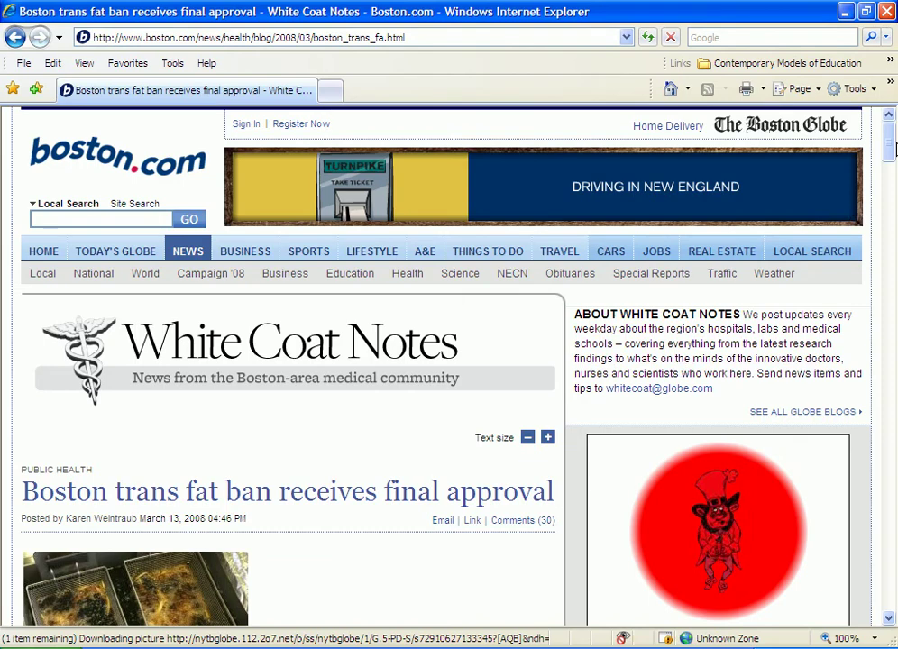
left_click_drag(893, 142, 892, 176)
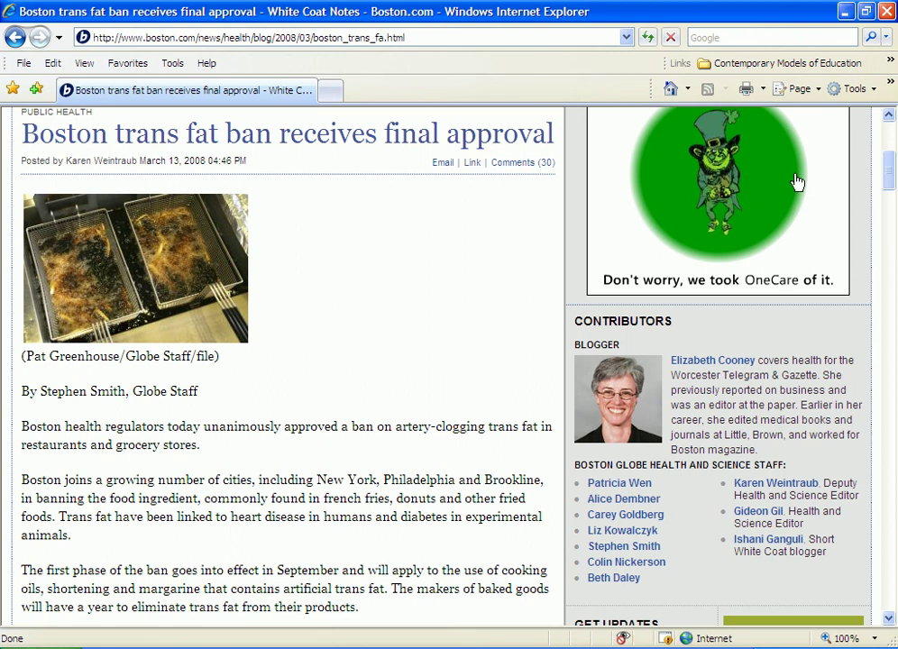
scroll(659, 221, "down", 3)
scroll(659, 221, "up", 3)
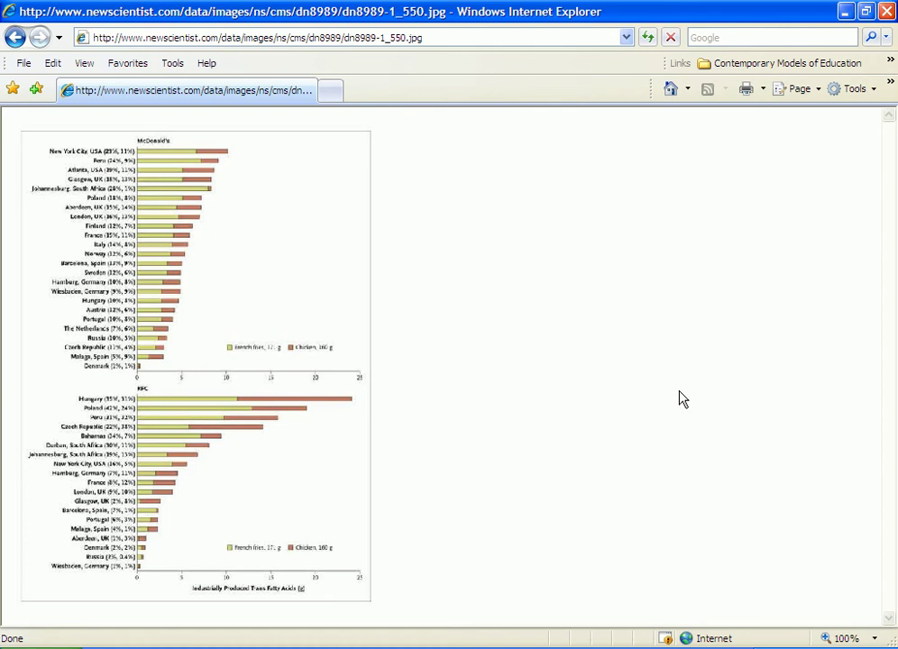
Step: Enlarge the McDonald's/KFC trans fat chart, then open the Contemporary Models of Education favorites
left_click(284, 318)
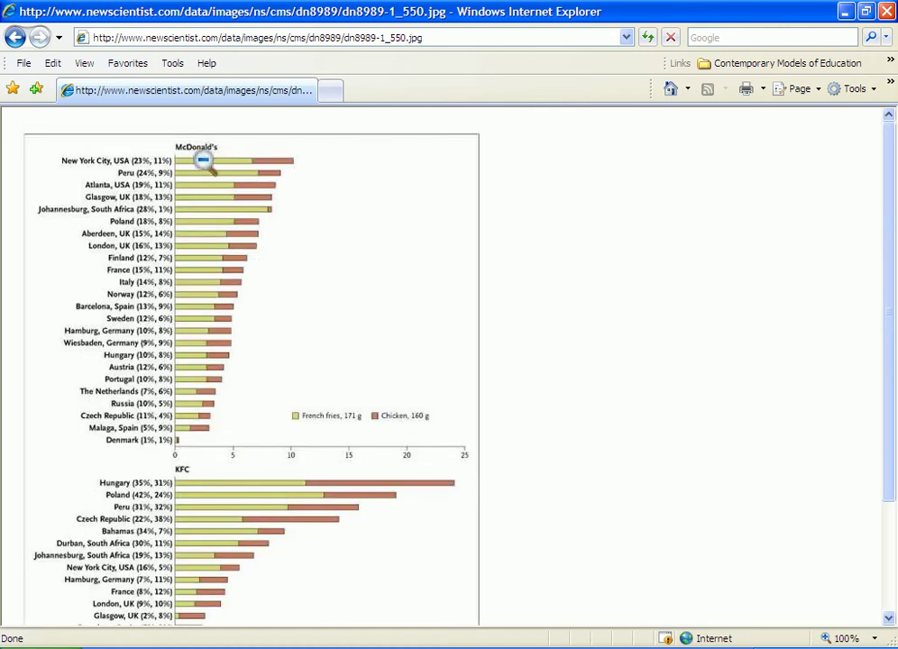
scroll(565, 365, "down", 3)
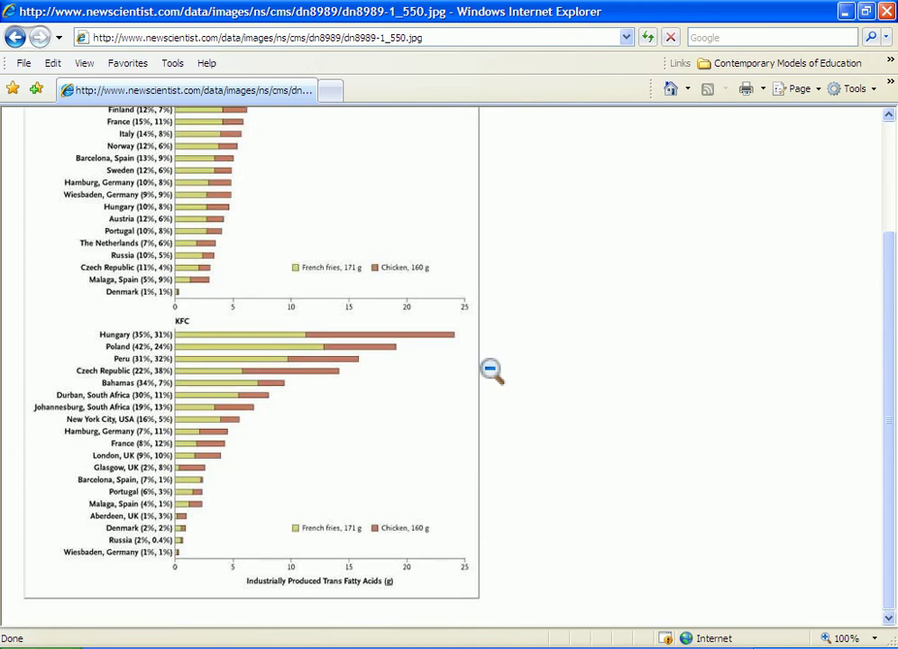
scroll(556, 391, "up", 3)
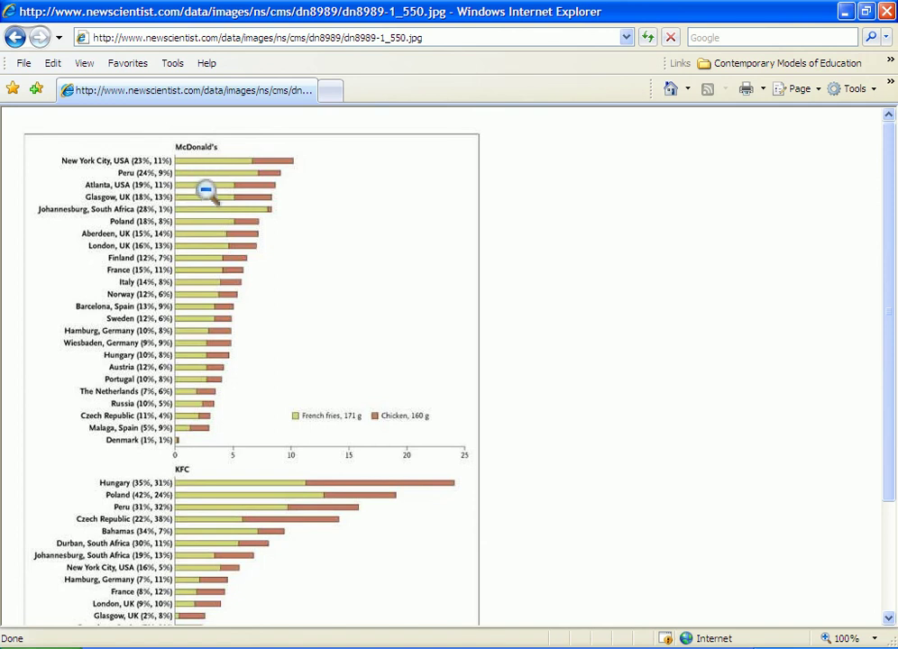
scroll(206, 192, "down", 2)
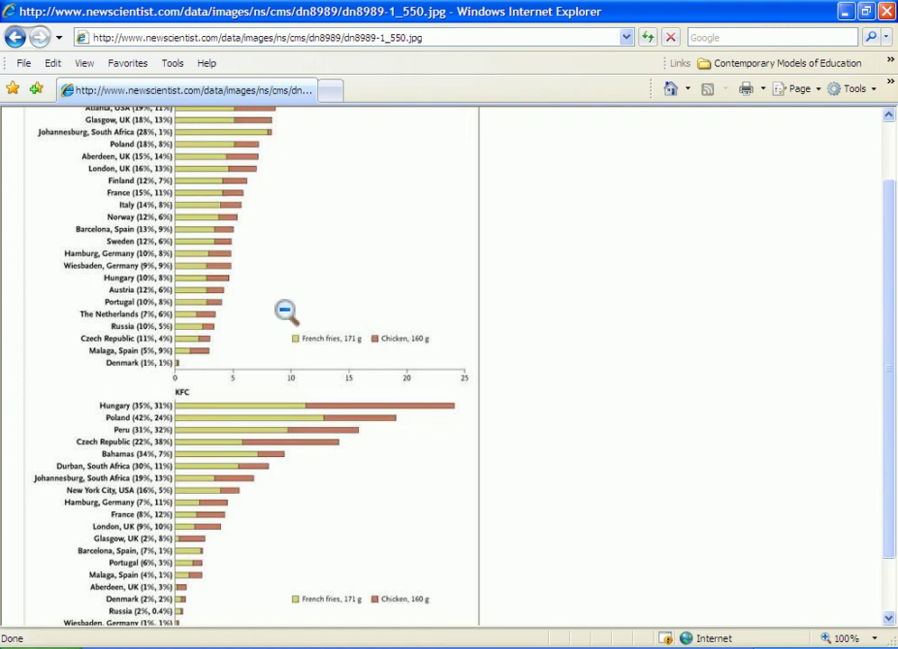
scroll(262, 350, "up", 2)
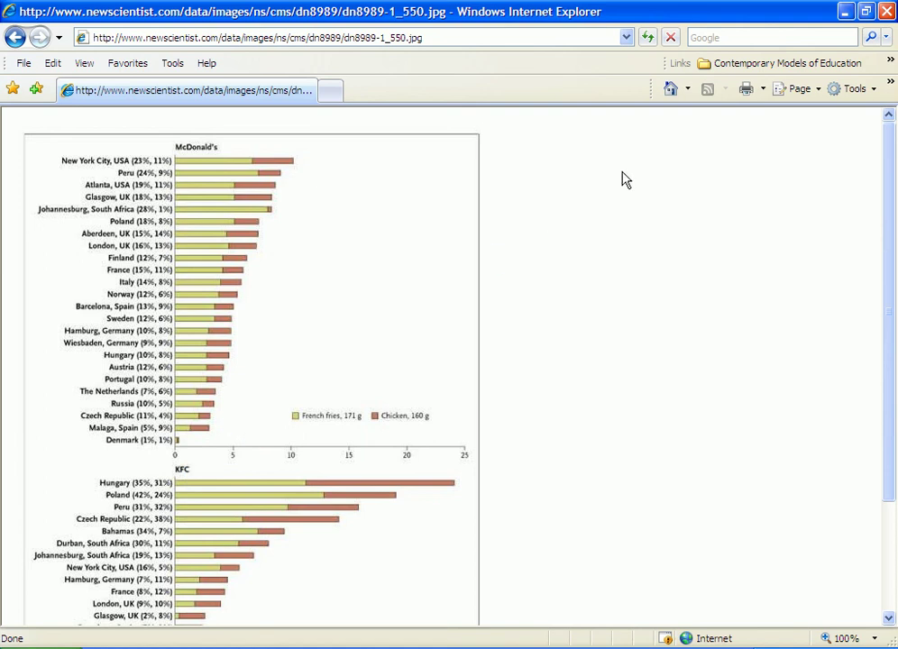
left_click(720, 66)
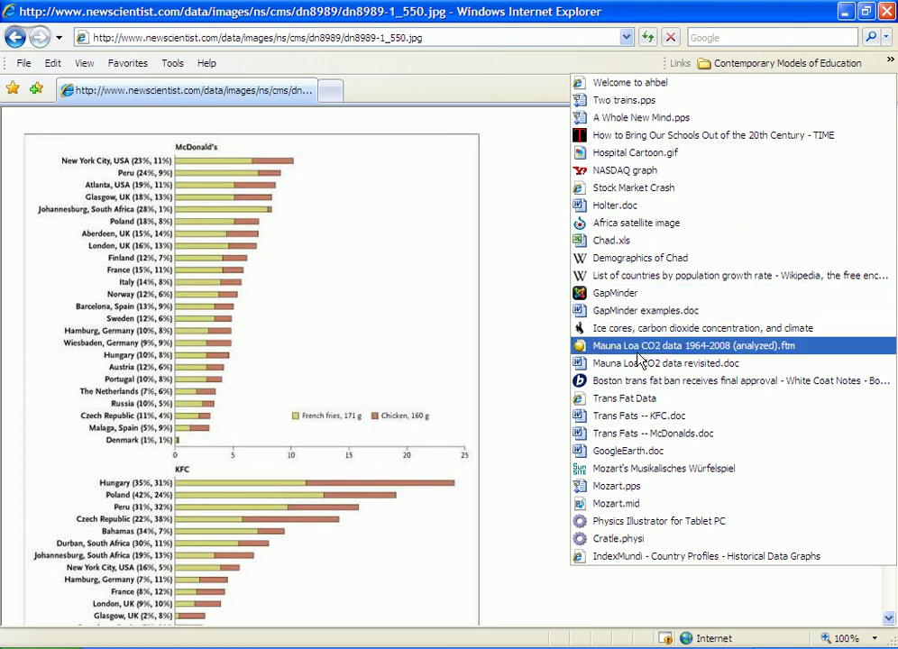
Step: Open Trans Fats -- KFC.doc and scroll through the 'KFC—The Healthier Choice' essay
left_click(635, 421)
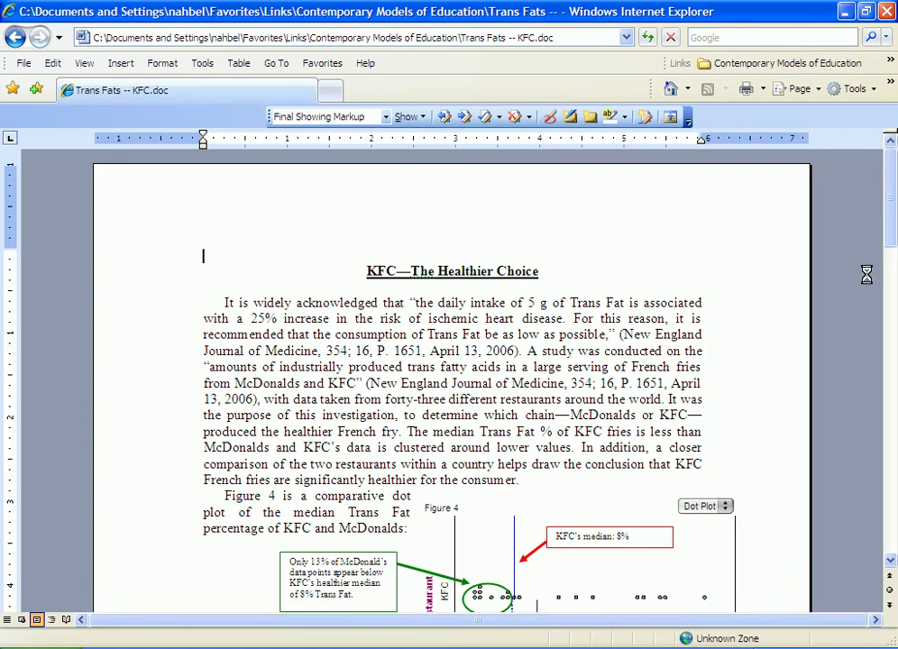
left_click_drag(890, 194, 890, 210)
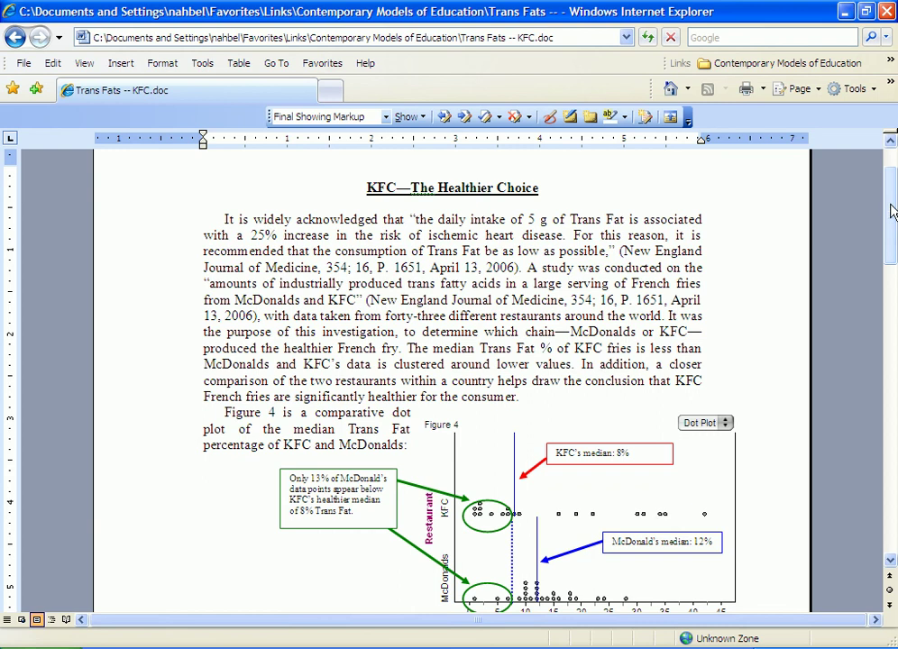
mouse_move(890, 210)
left_mouse_down()
mouse_move(890, 458)
mouse_move(890, 199)
left_mouse_up()
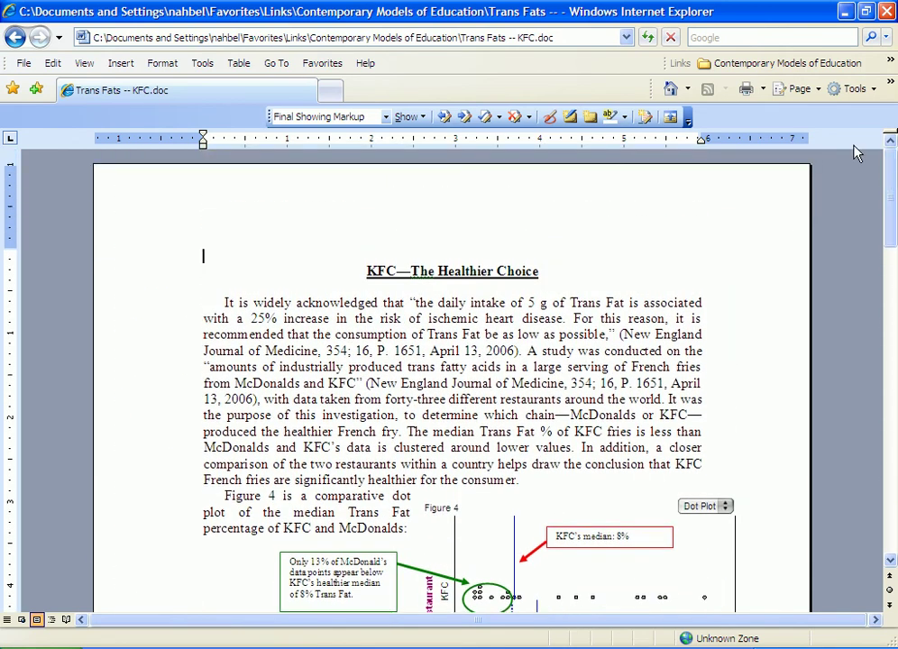
Step: Choose Trans Fats -- McDonalds.doc from the Contemporary Models of Education Links folder
left_click(721, 68)
left_click(671, 431)
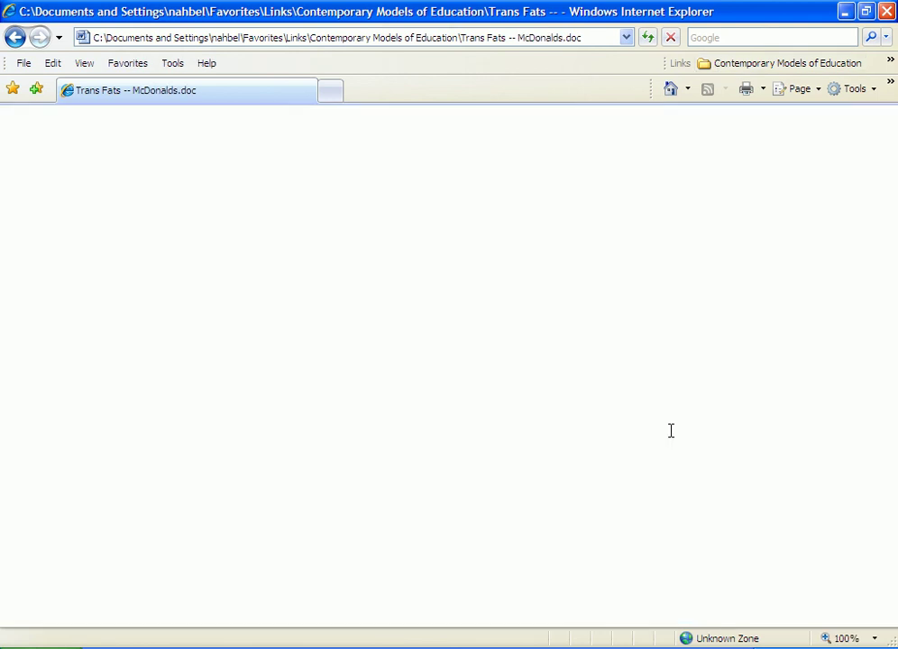